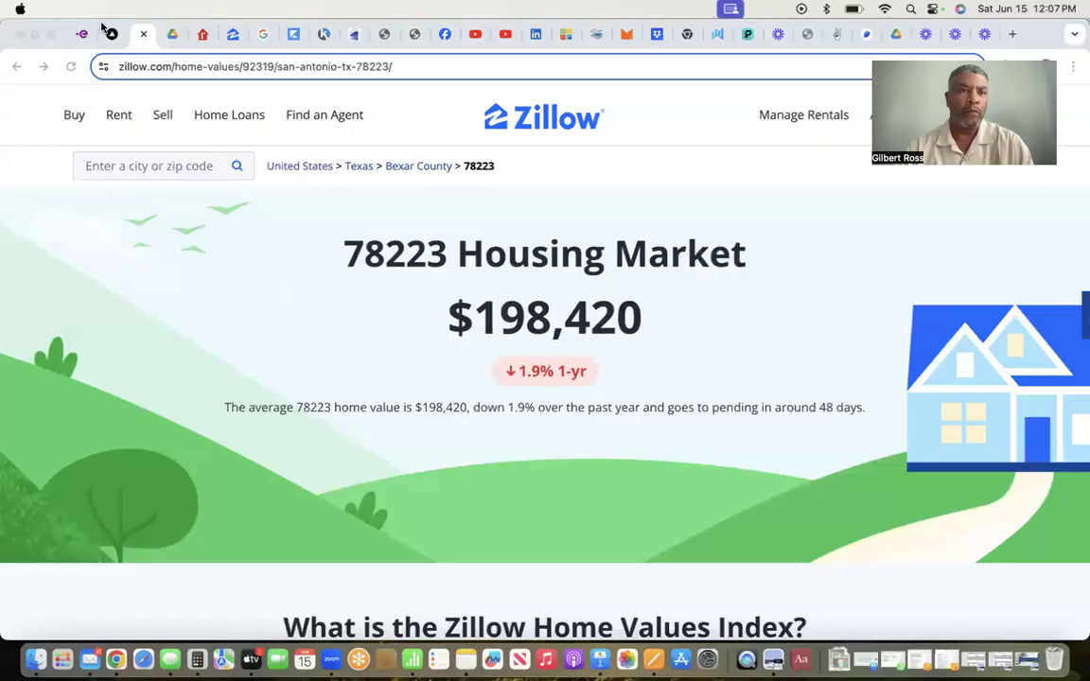
click(111, 35)
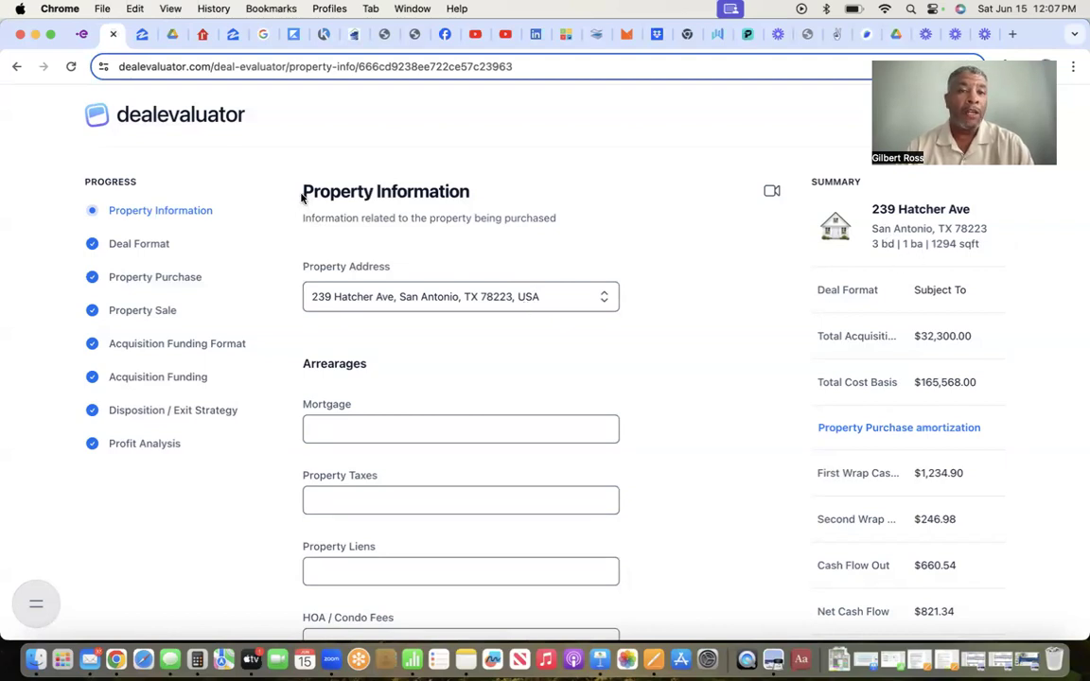
click(171, 39)
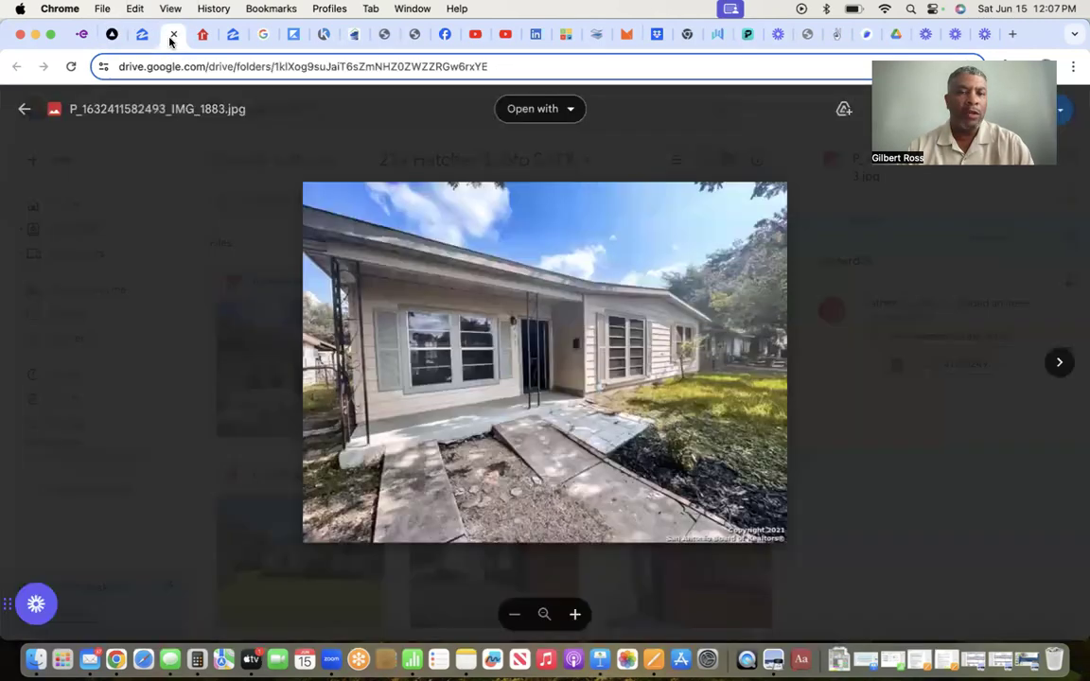
click(1058, 364)
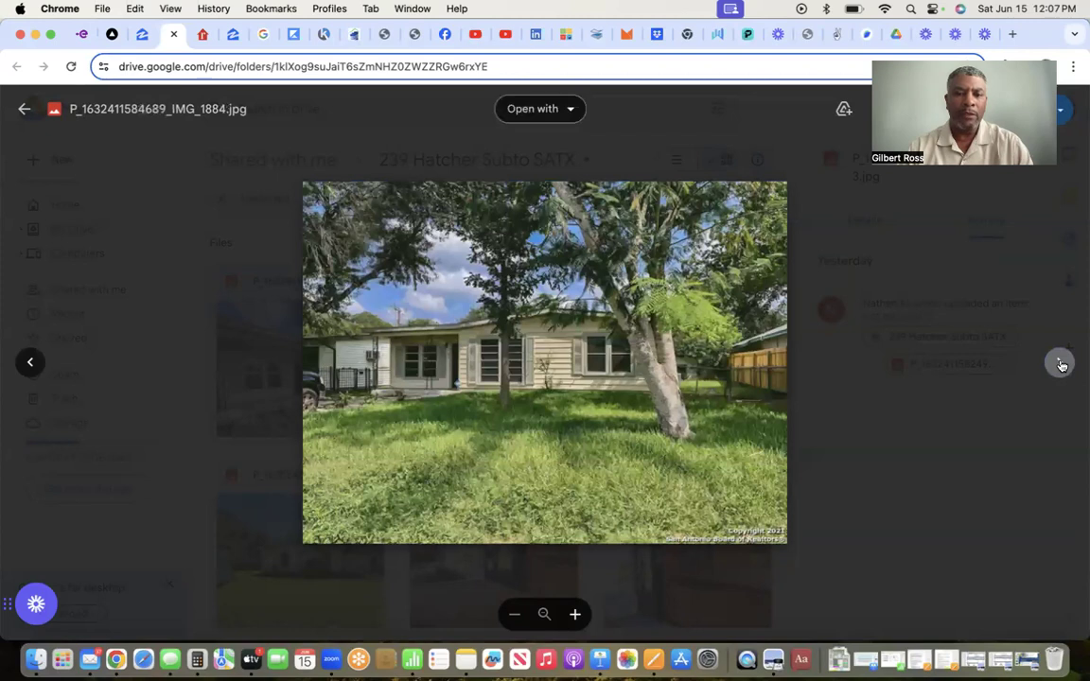
click(1061, 365)
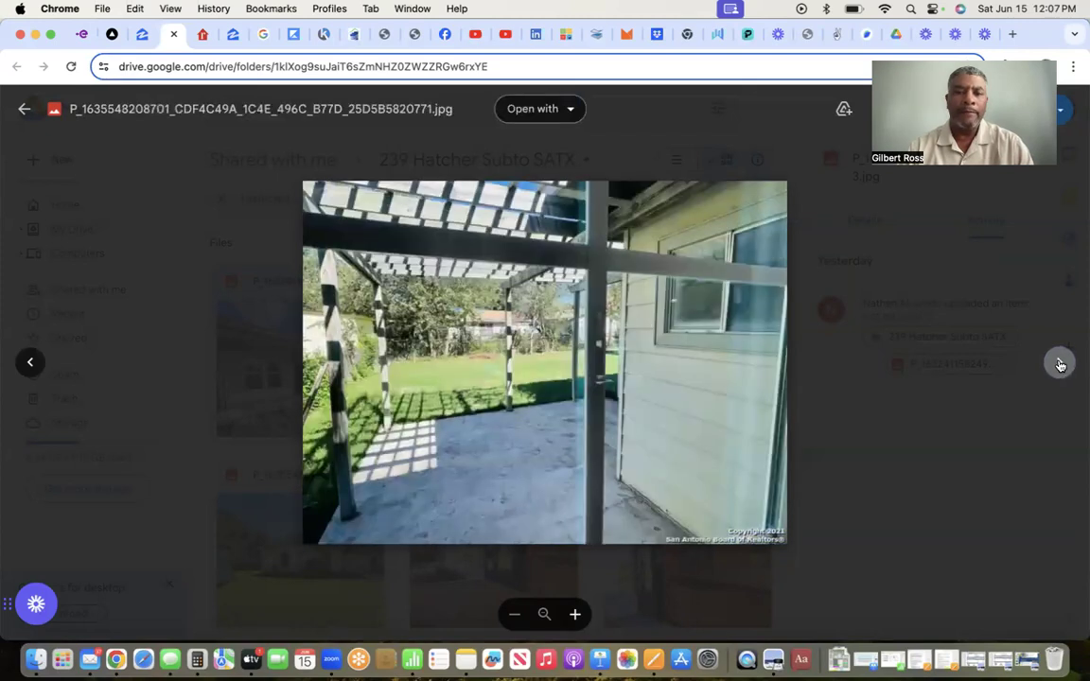
click(1060, 365)
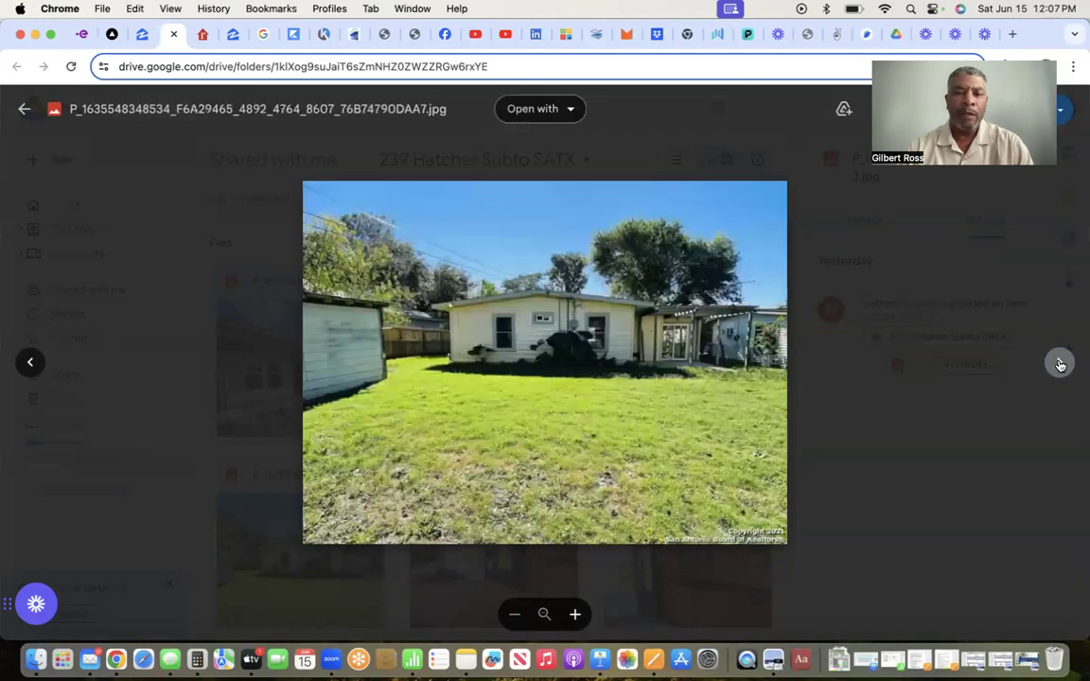
click(1060, 365)
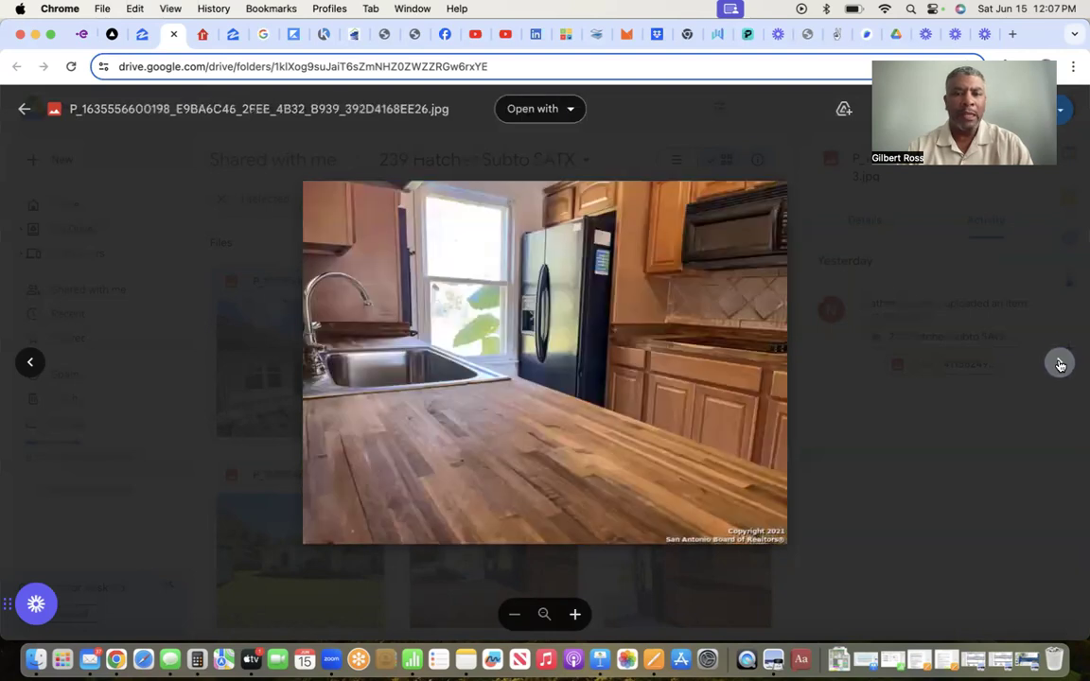
click(1060, 366)
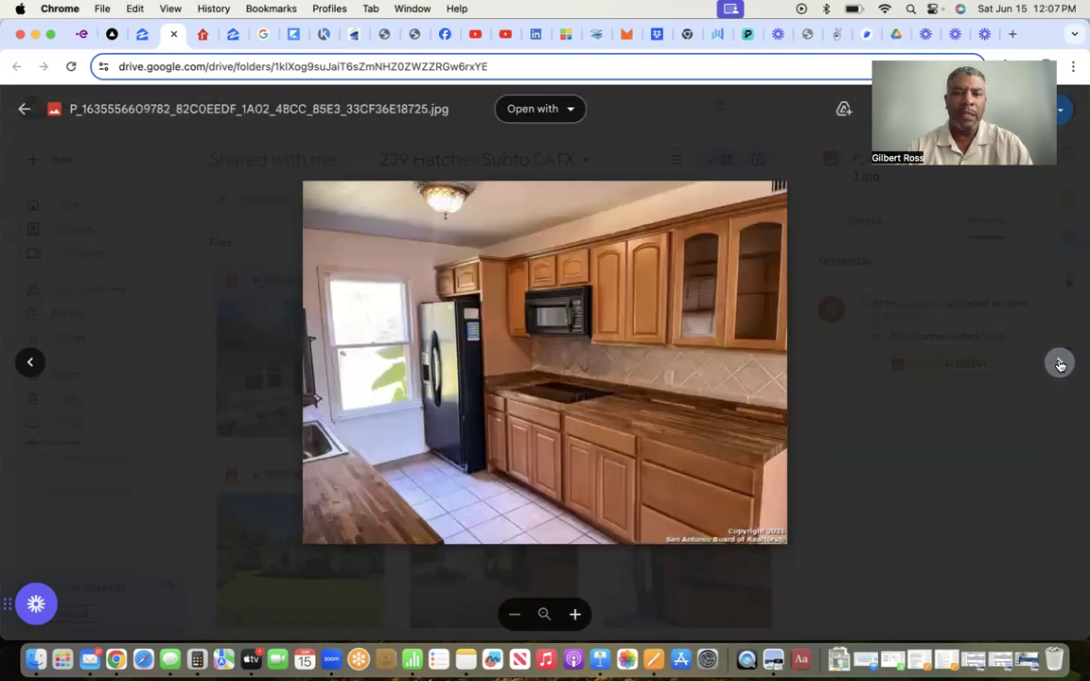
click(1060, 366)
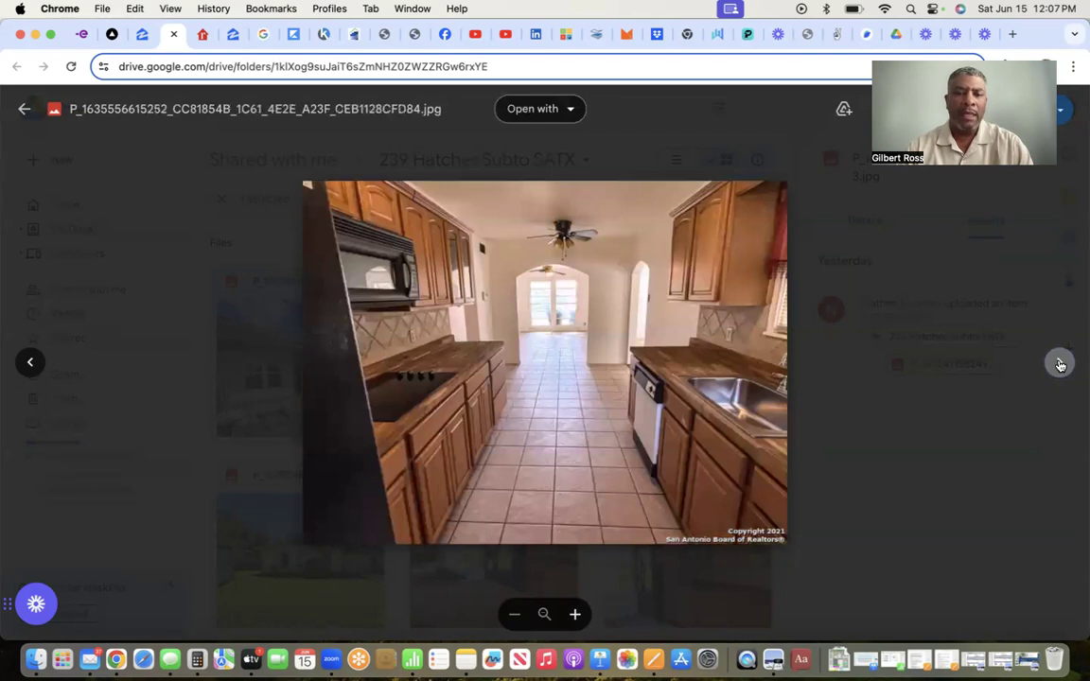
click(1060, 366)
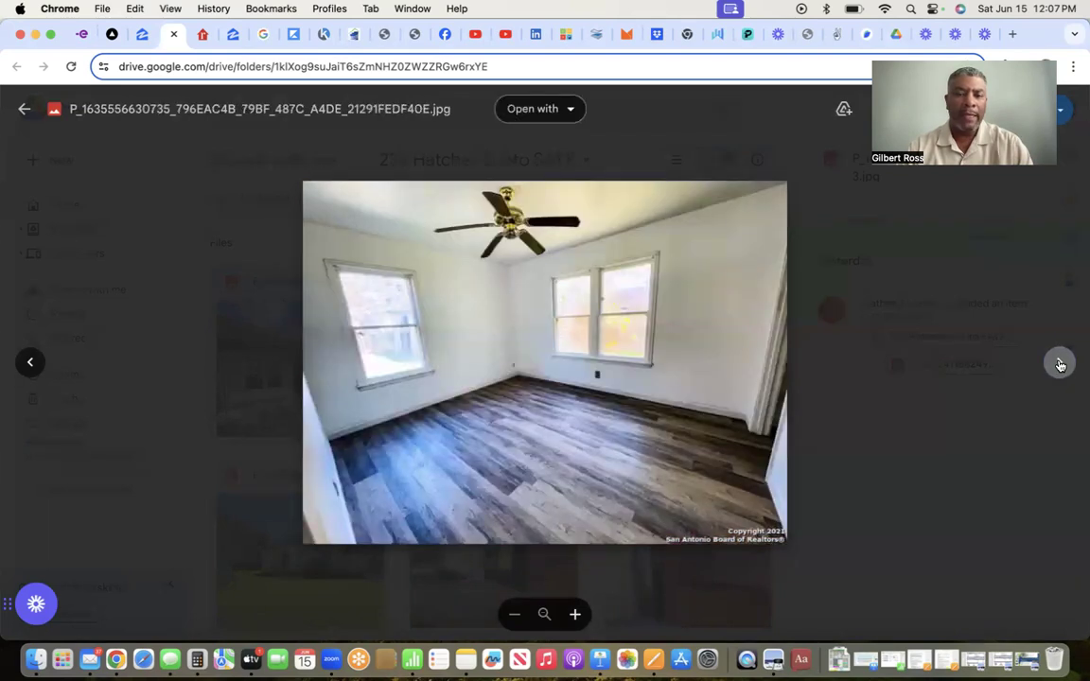
click(1060, 365)
click(1060, 366)
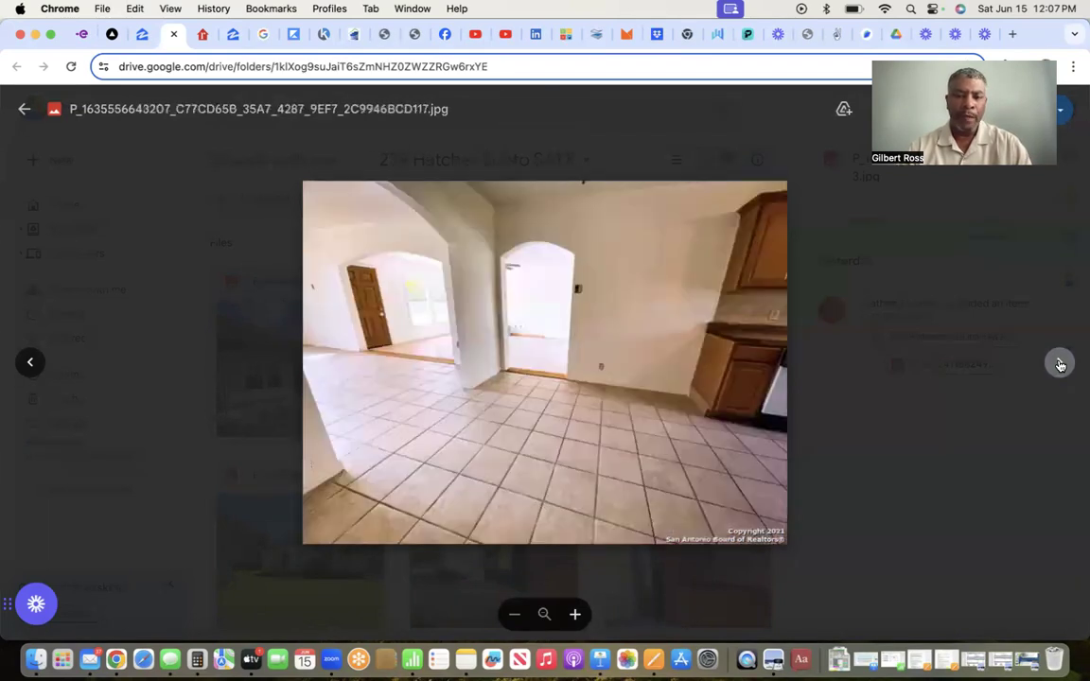
click(1061, 366)
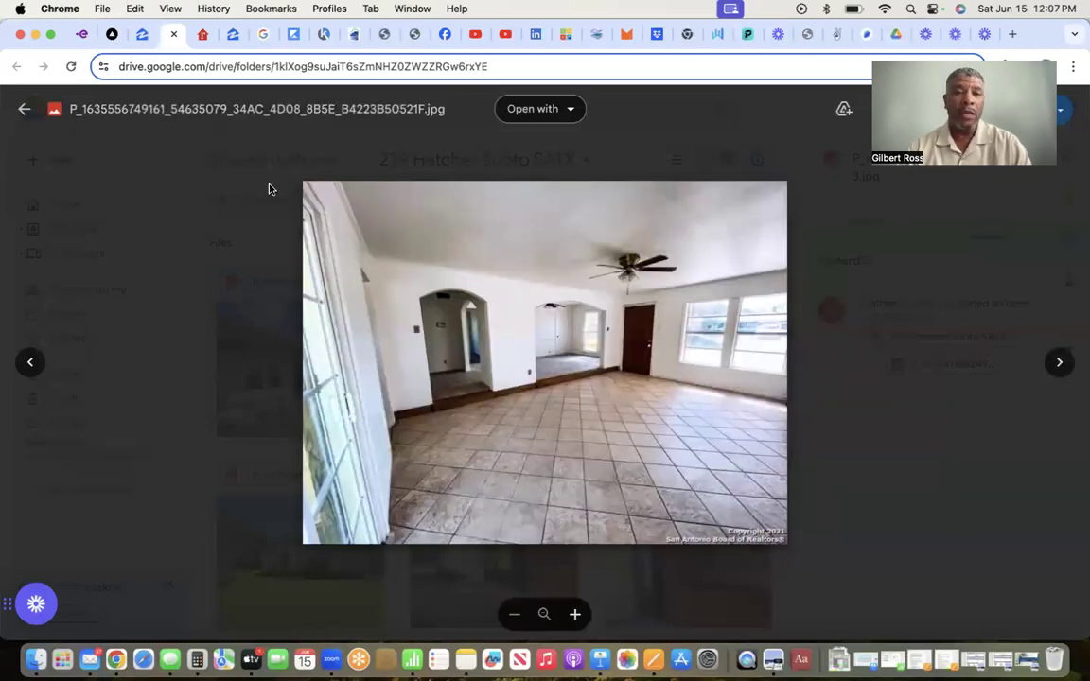
click(112, 37)
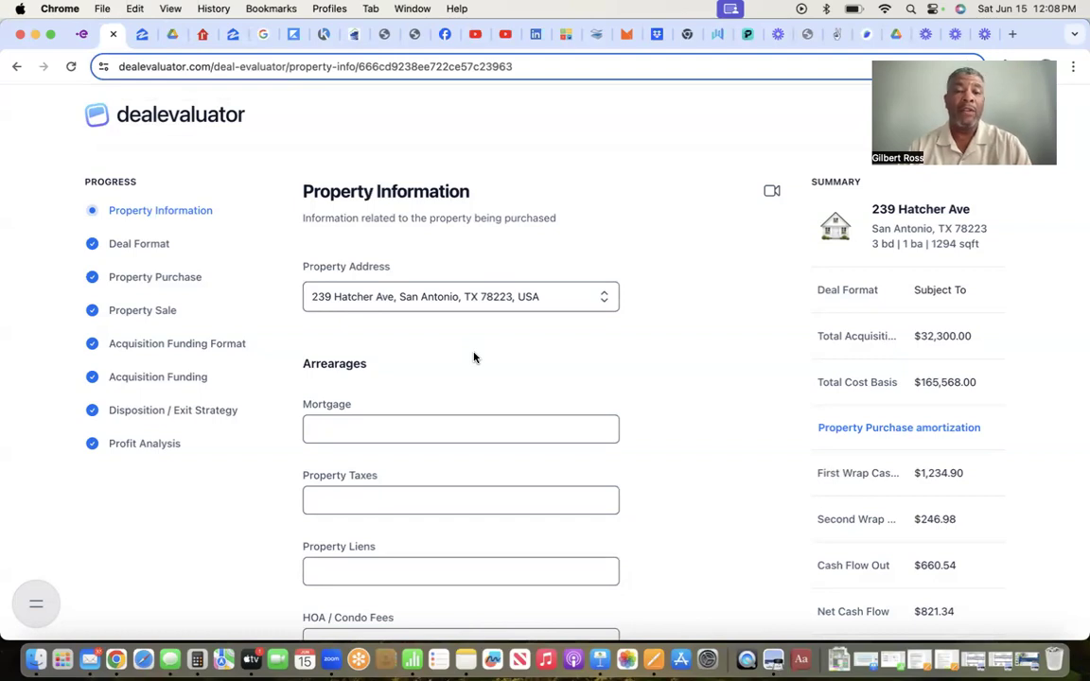
- Review Property Information, then advance past the Subject To deal format to the $133,268.00 Property Purchase page
scroll(474, 355, down, 4)
scroll(474, 354, down, 4)
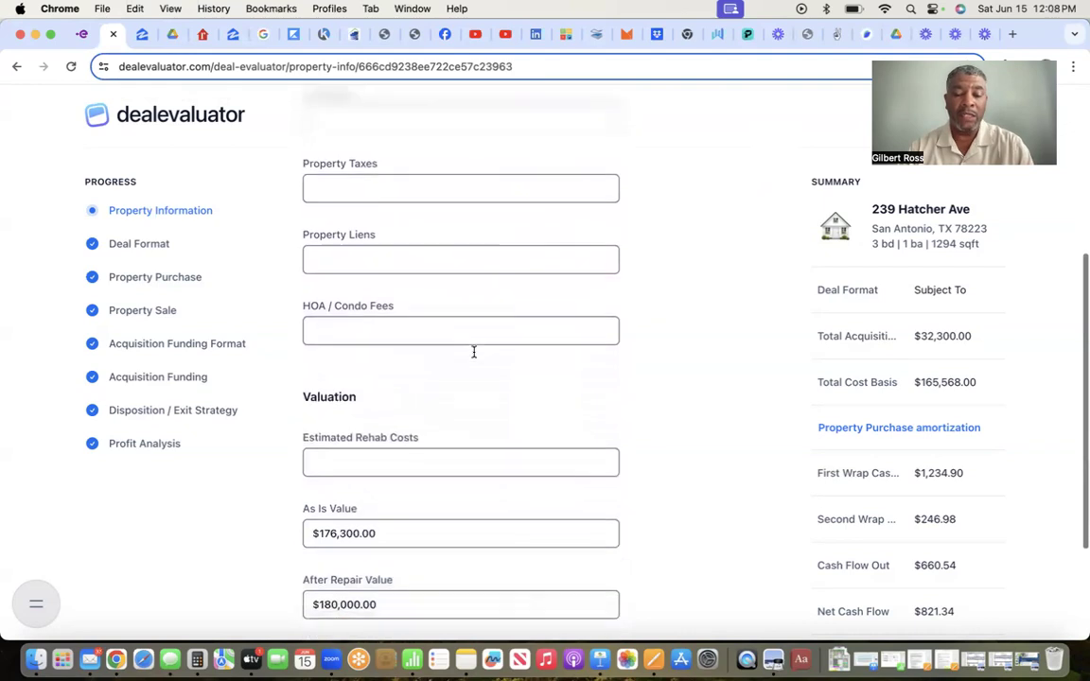
scroll(475, 357, down, 1)
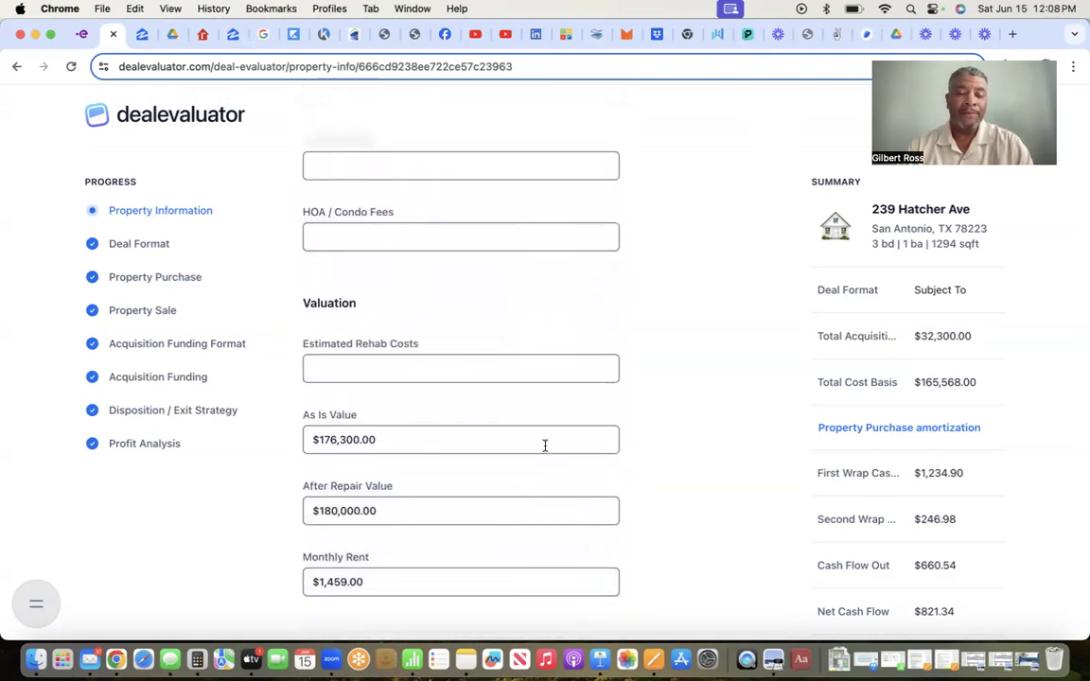
scroll(542, 445, down, 2)
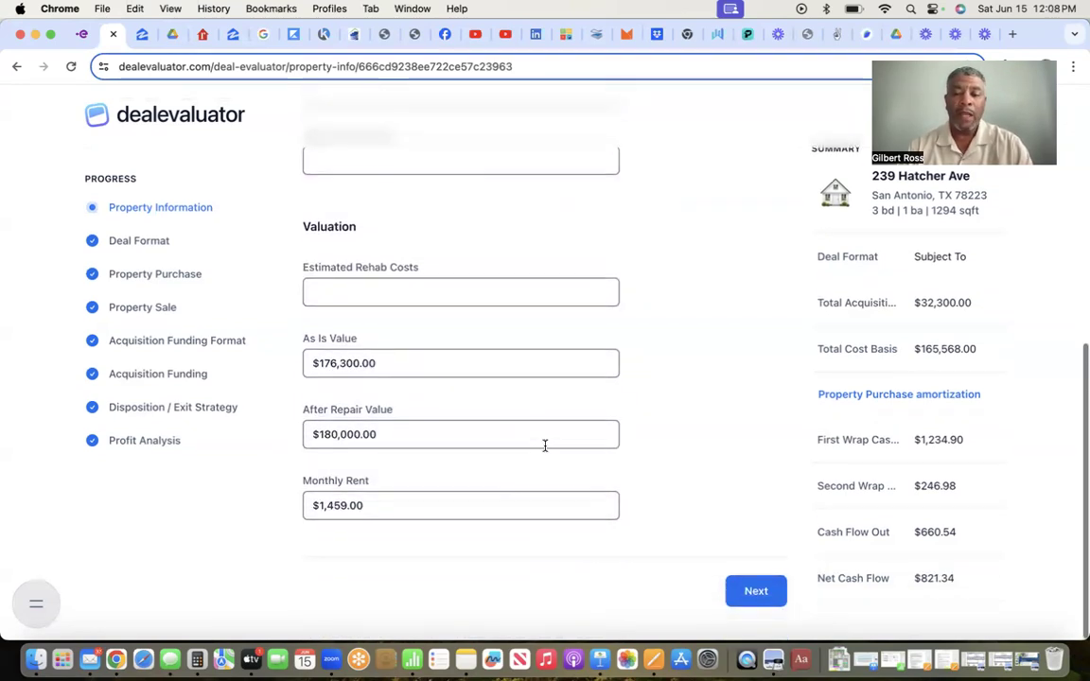
click(752, 592)
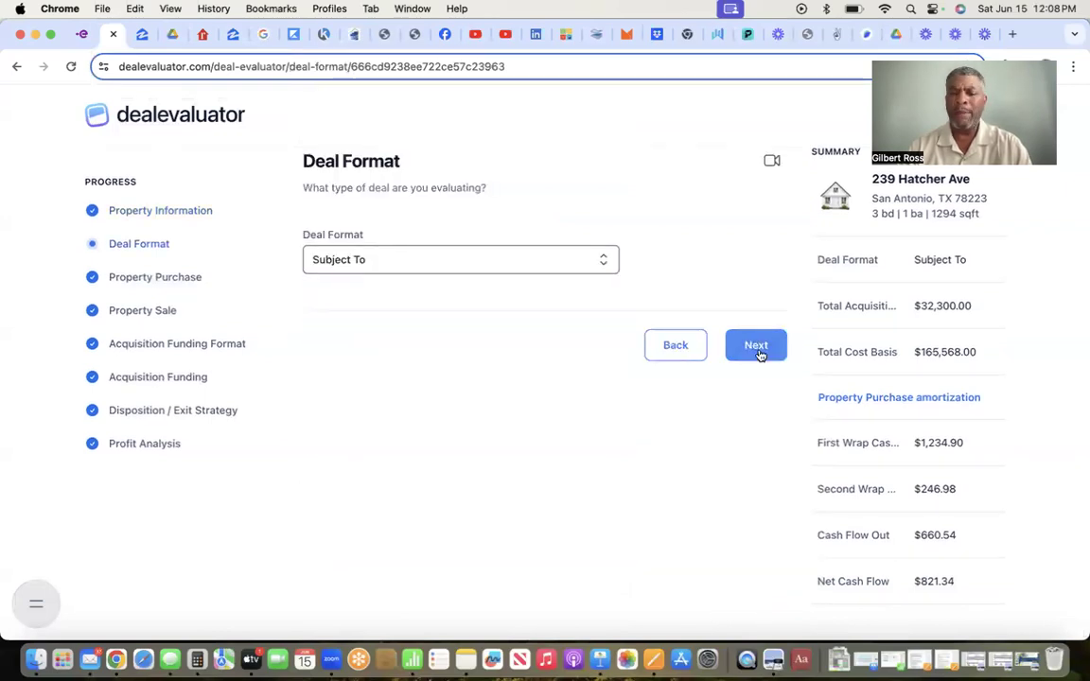
click(757, 349)
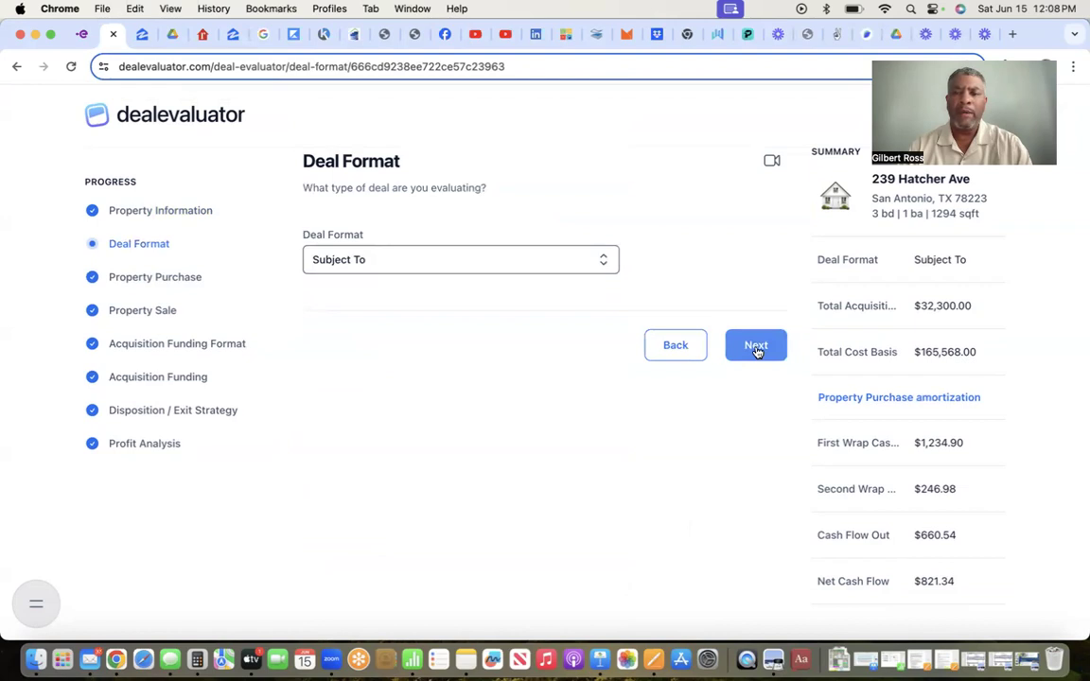
click(757, 349)
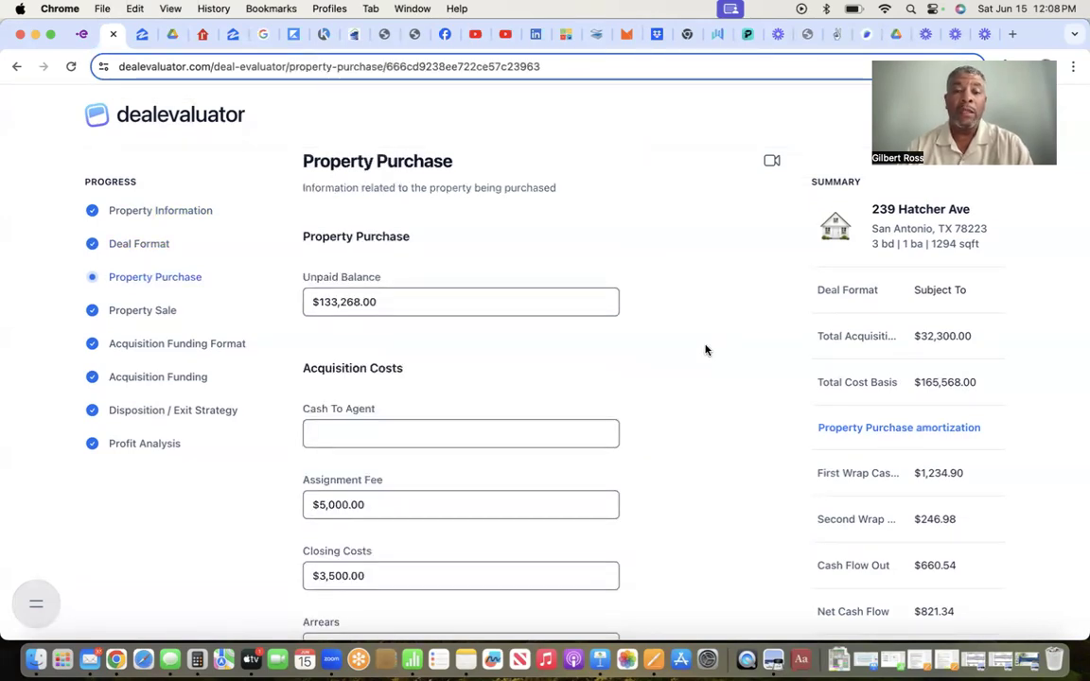
- Review existing loan details: $1,120.18 PITI, $660.54 principal and interest, 3.99%, 335 of 360 months
scroll(705, 350, down, 1)
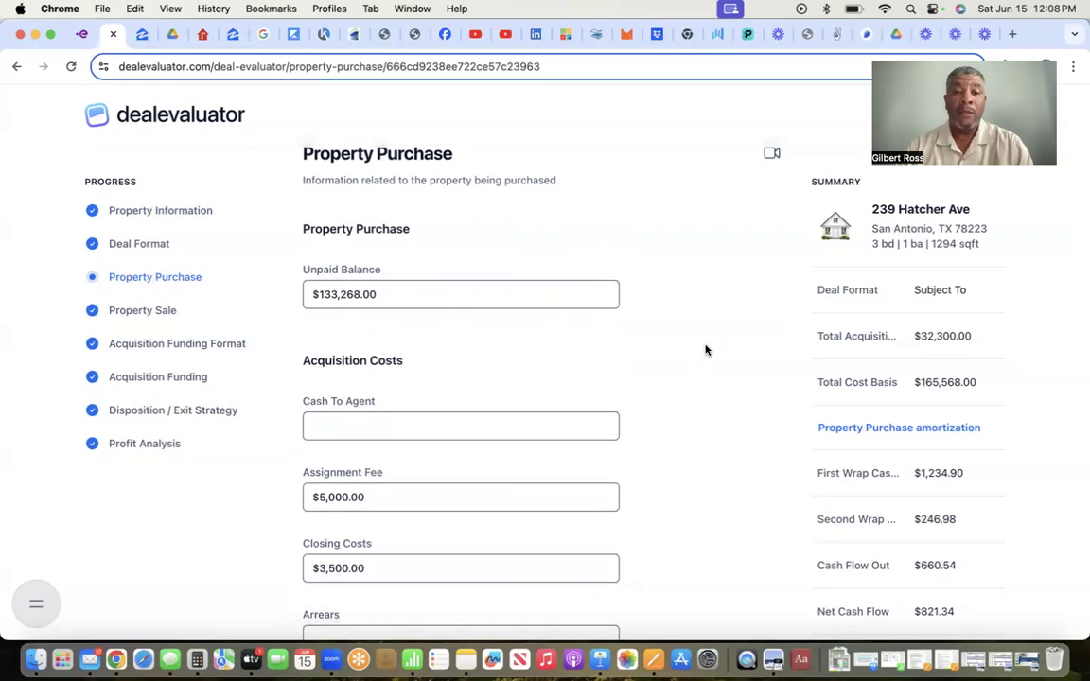
scroll(689, 345, down, 2)
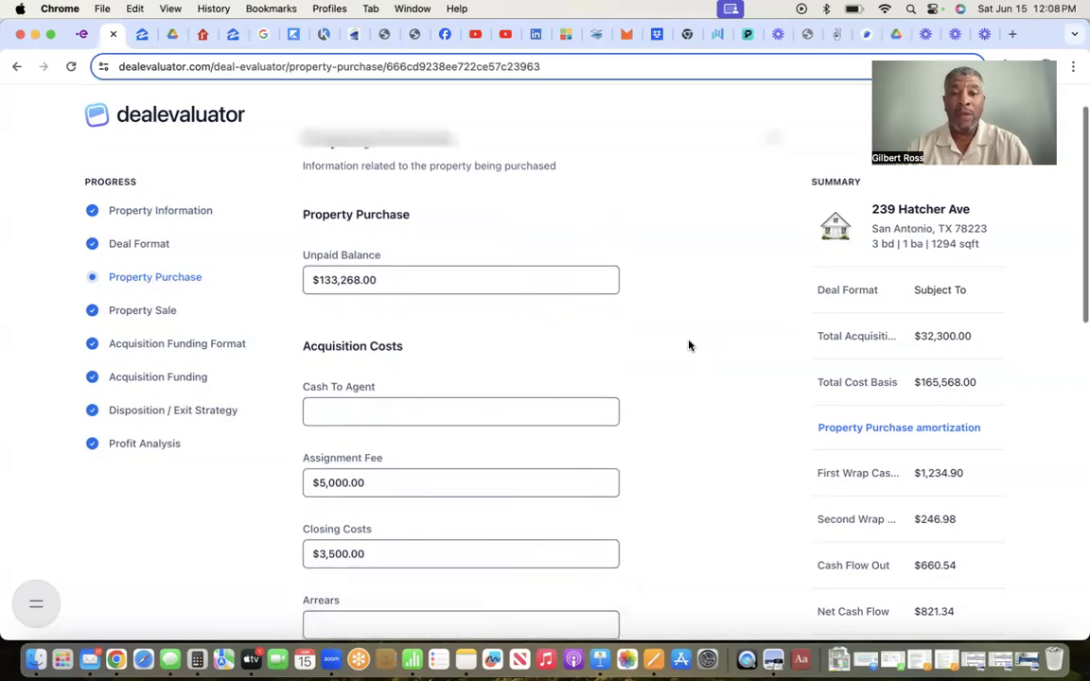
scroll(689, 346, down, 1)
scroll(689, 345, down, 1)
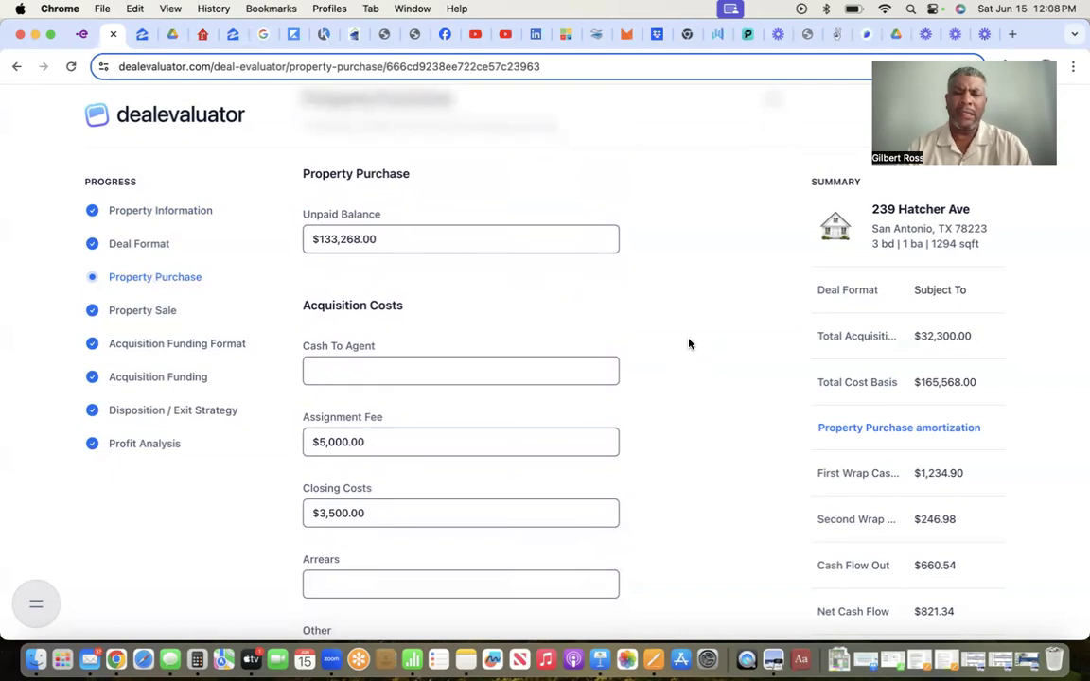
scroll(689, 345, down, 3)
scroll(689, 343, down, 10)
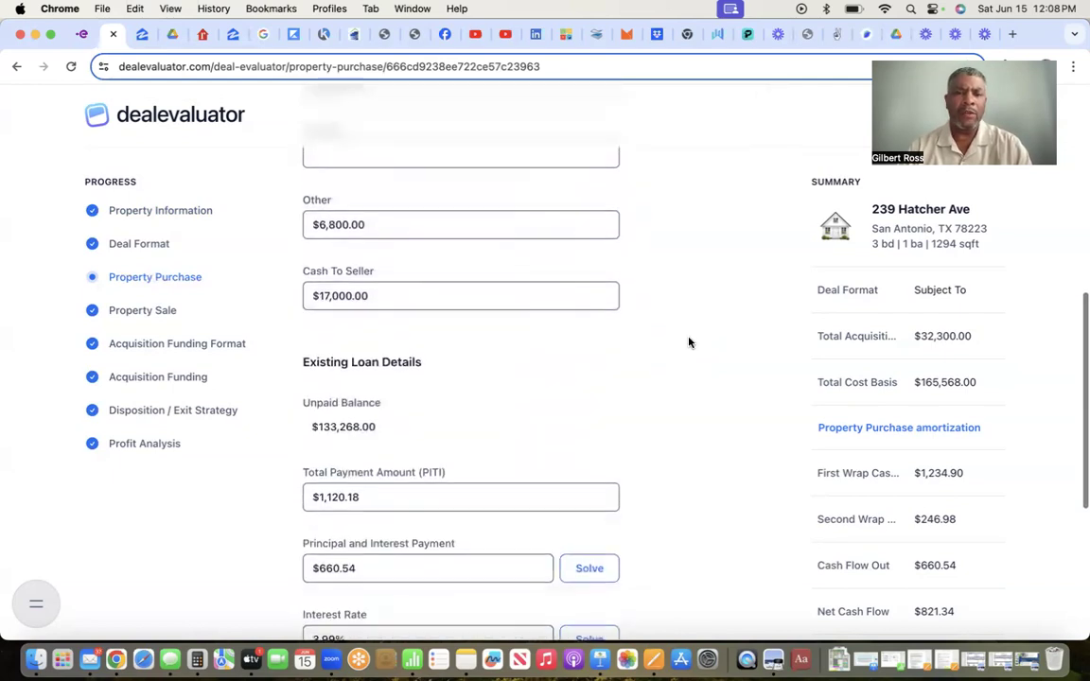
scroll(689, 342, down, 2)
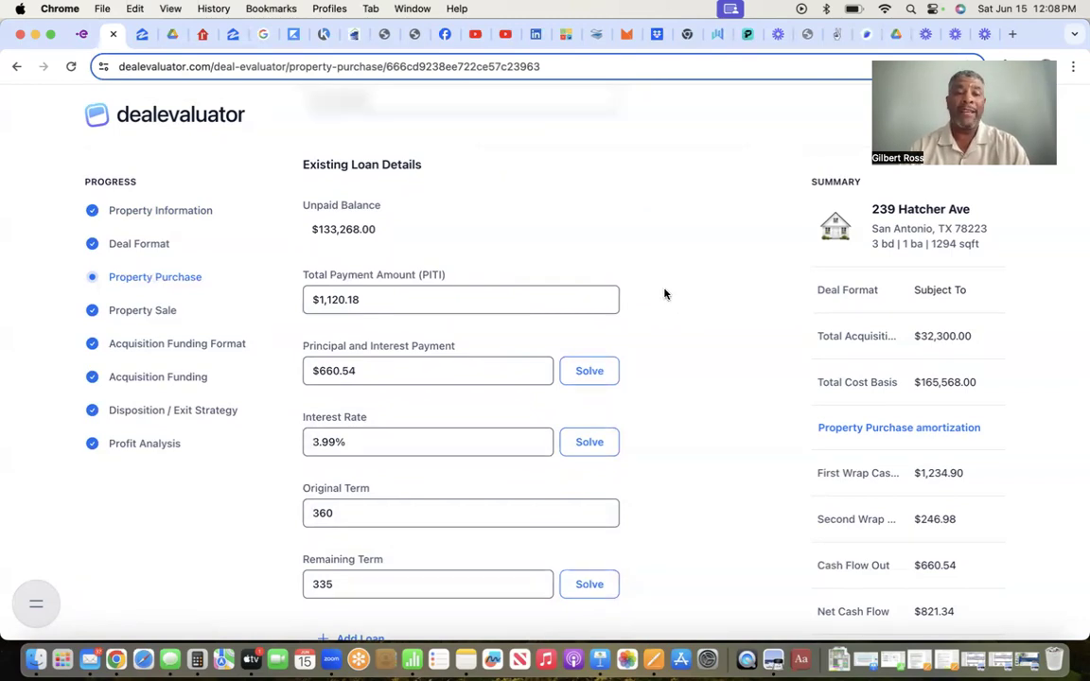
scroll(691, 329, down, 1)
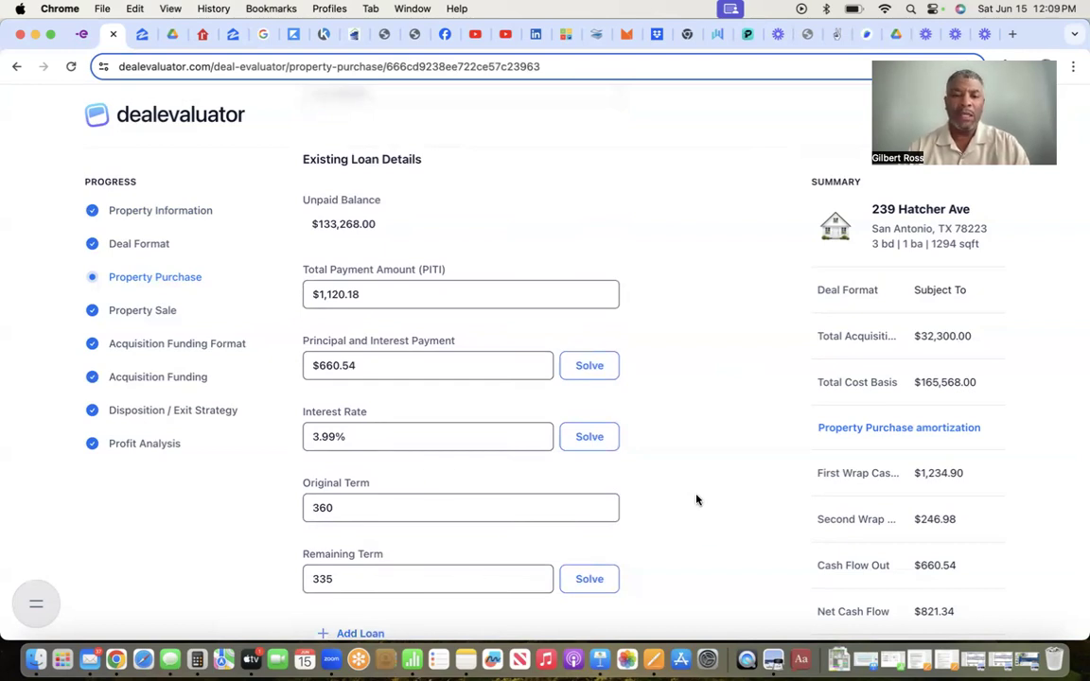
scroll(696, 500, down, 3)
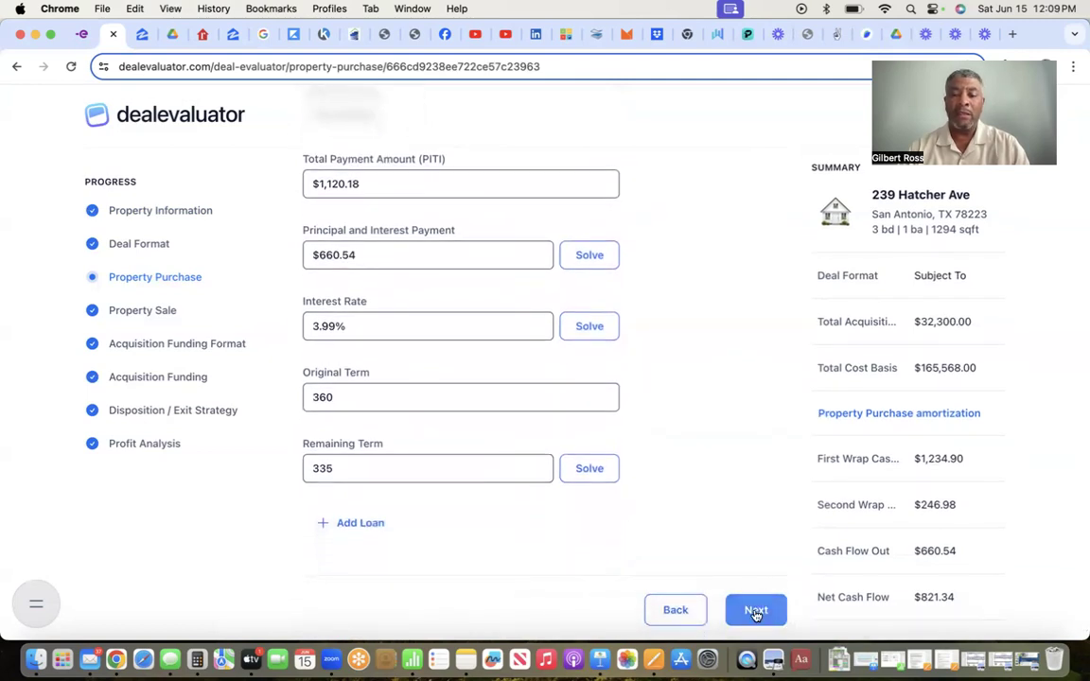
click(756, 614)
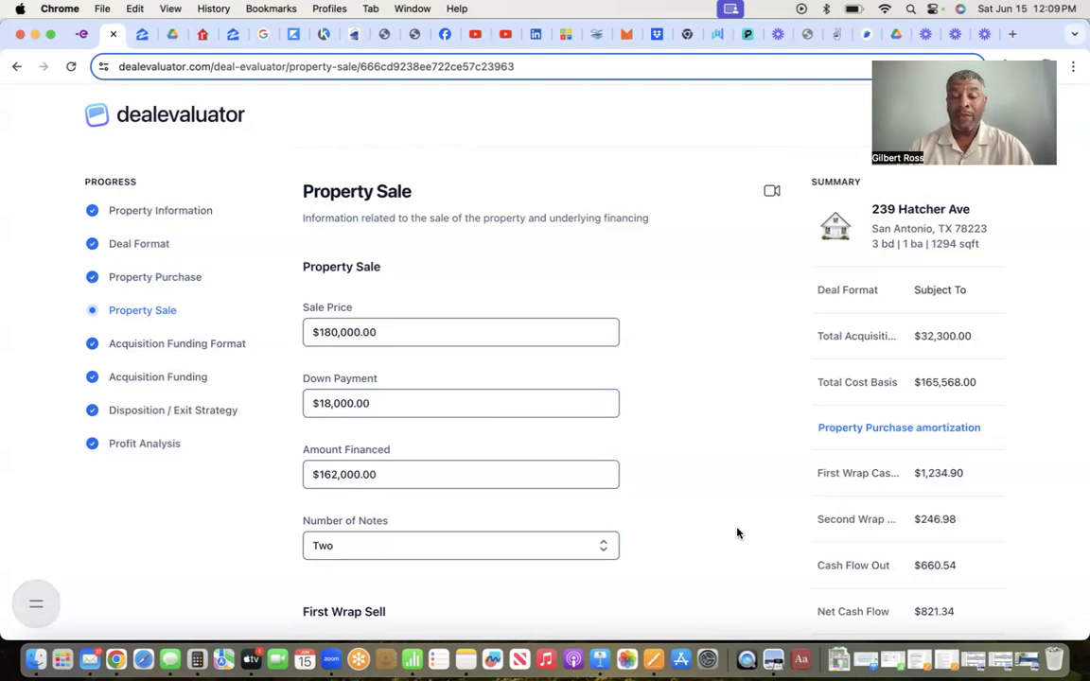
scroll(738, 534, down, 3)
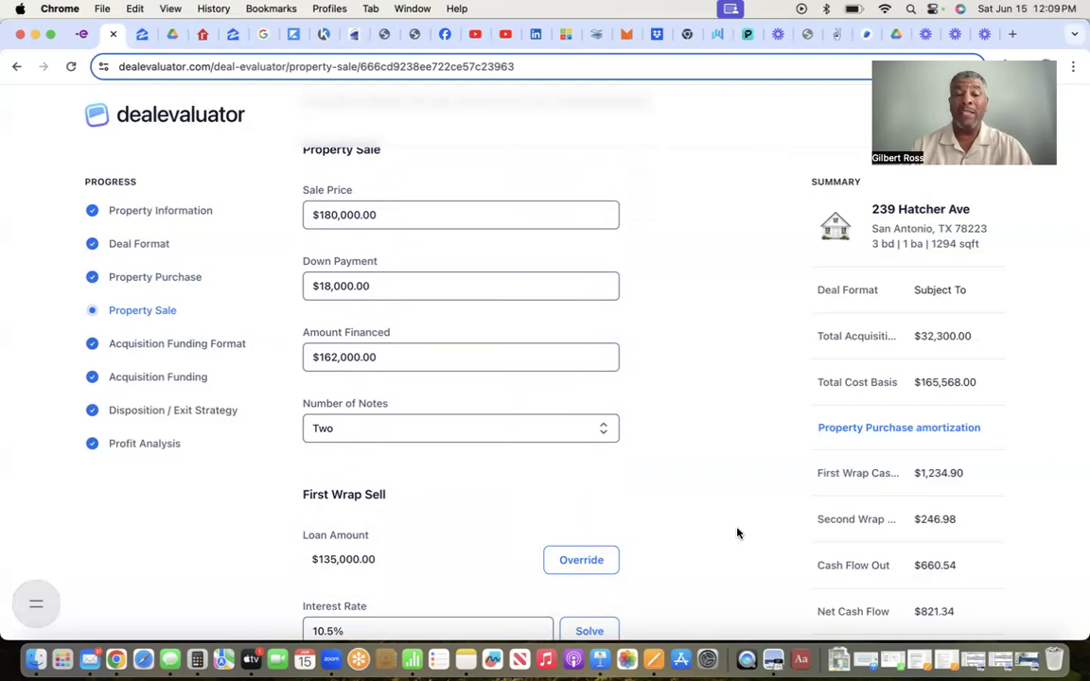
scroll(738, 533, down, 2)
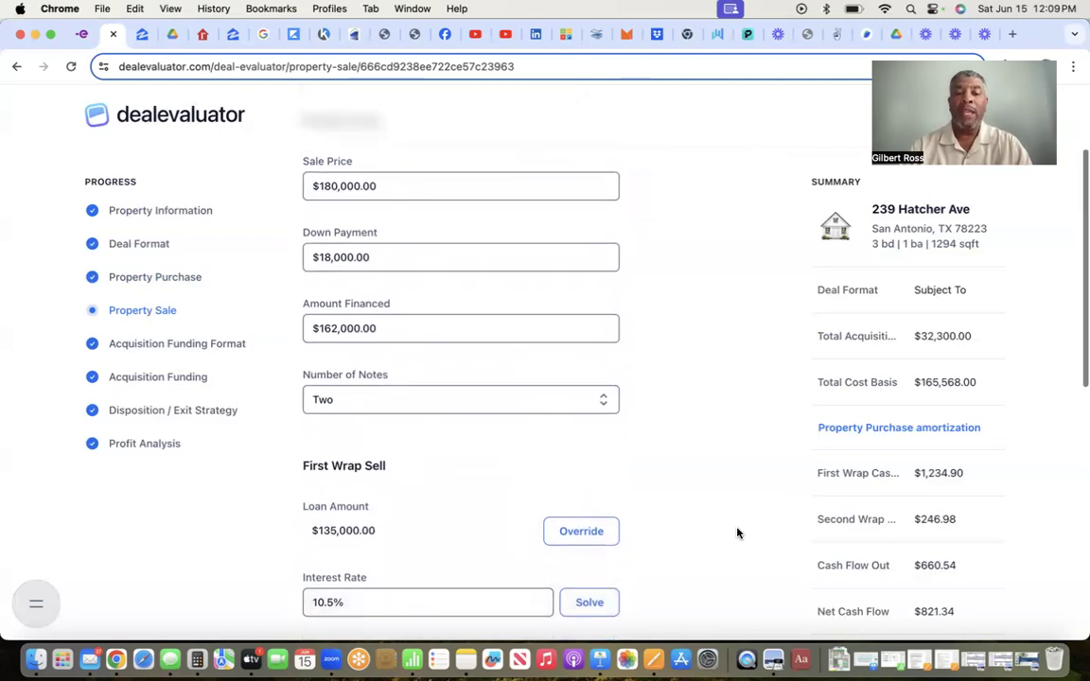
scroll(738, 534, down, 5)
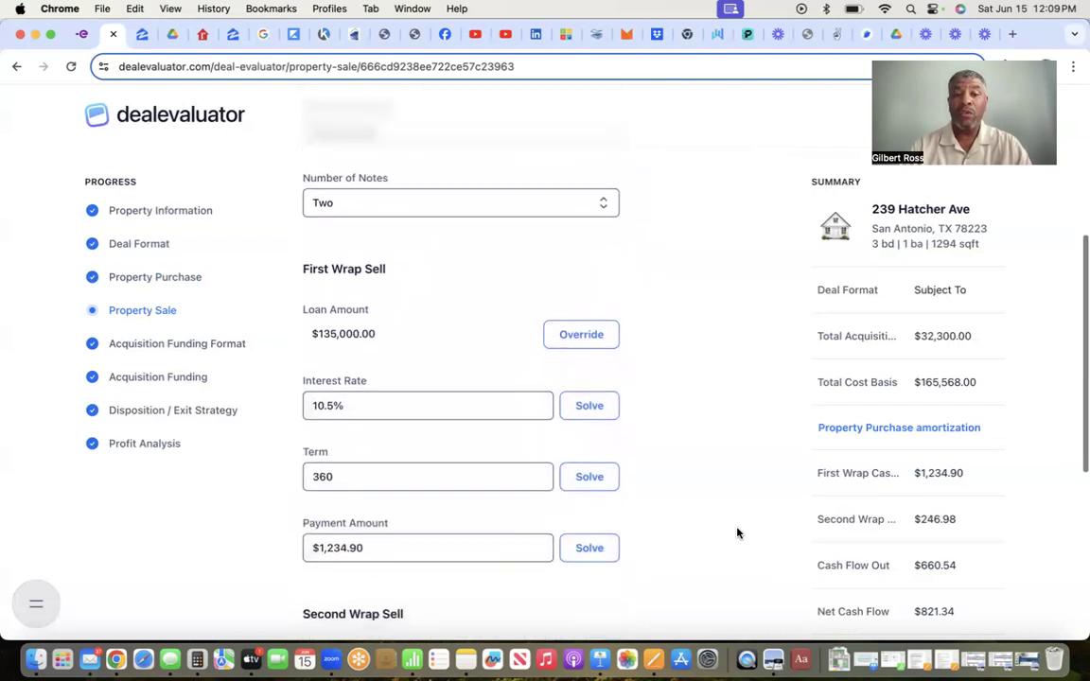
scroll(738, 534, down, 2)
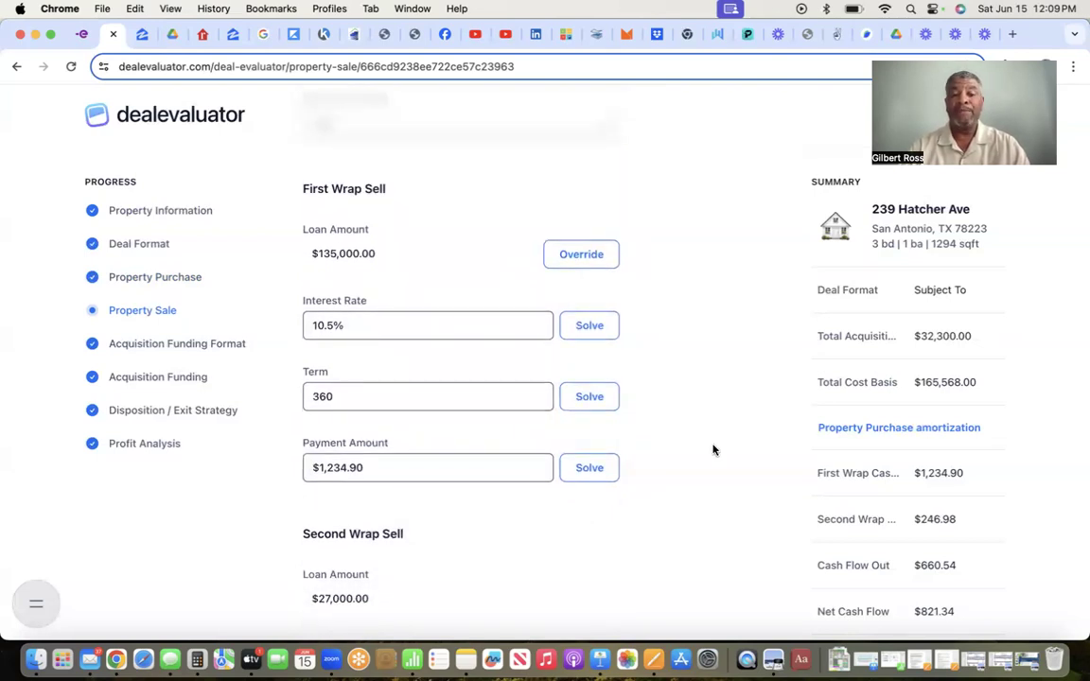
scroll(713, 451, down, 3)
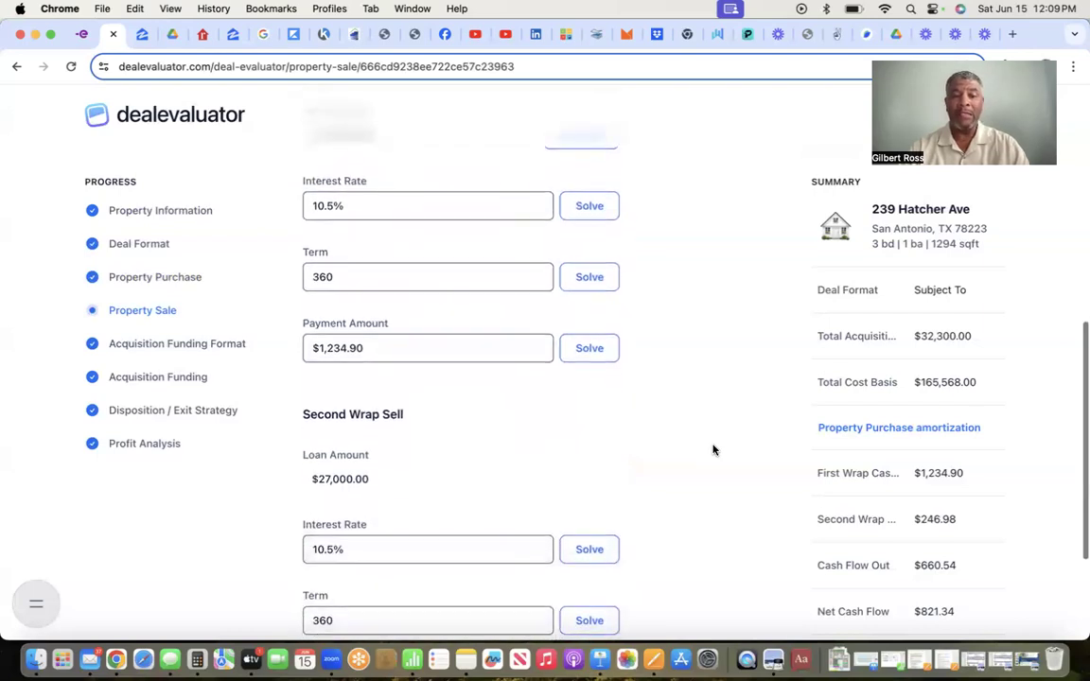
scroll(713, 451, down, 4)
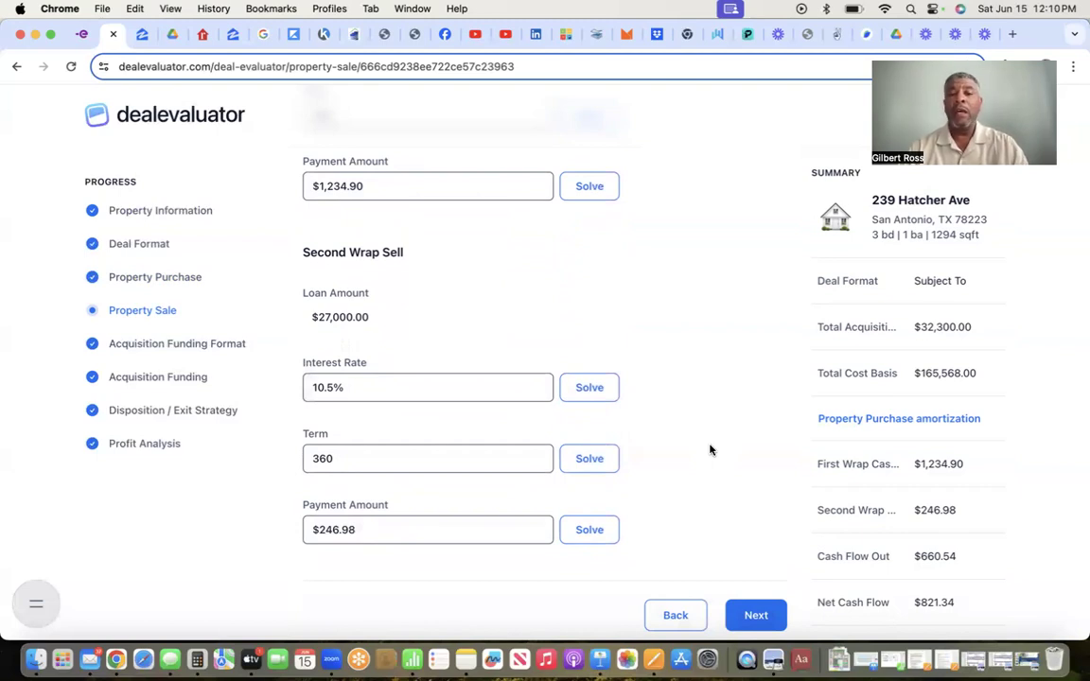
scroll(710, 451, down, 1)
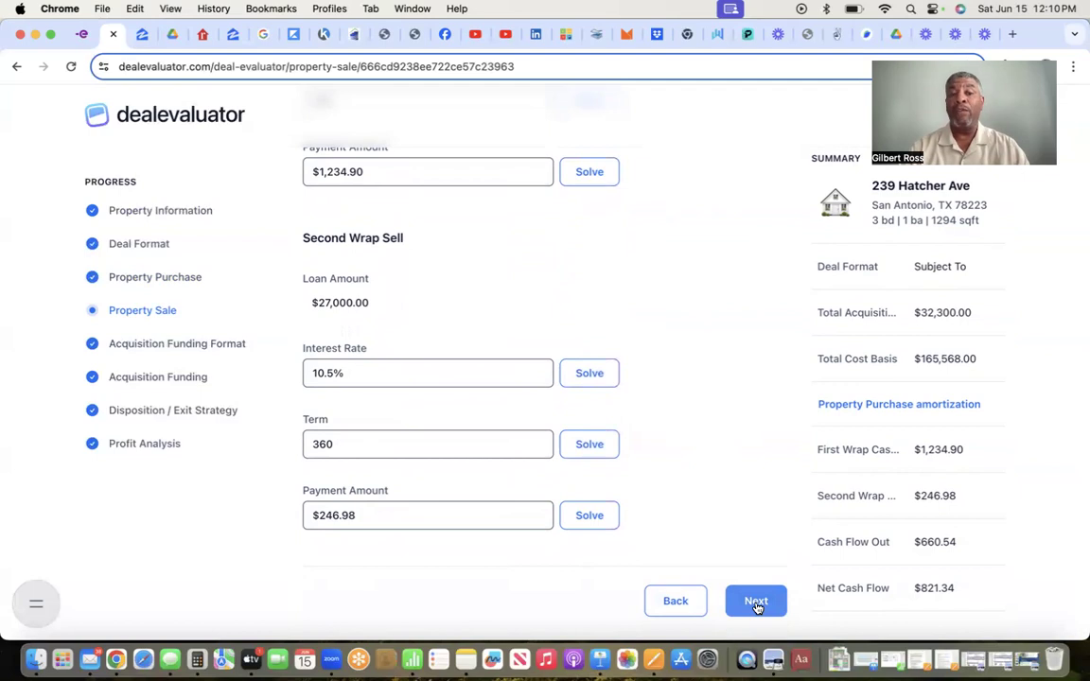
- Advance through the Third Party funding format to the $32,300.00 gap funding at 18% over 60 months
click(756, 607)
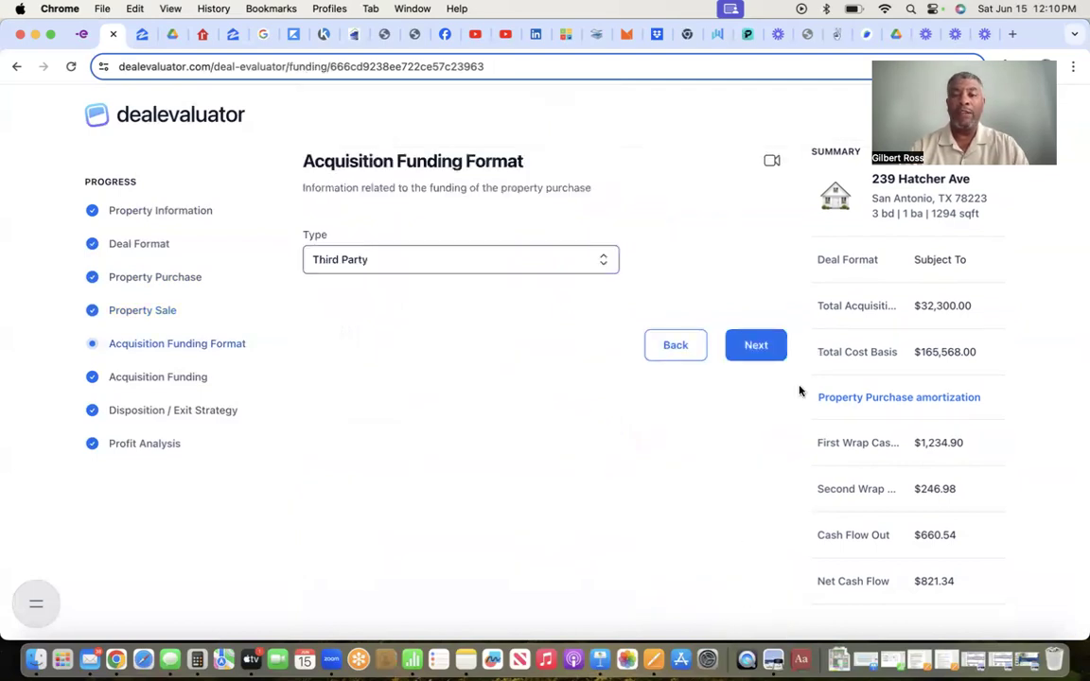
click(762, 349)
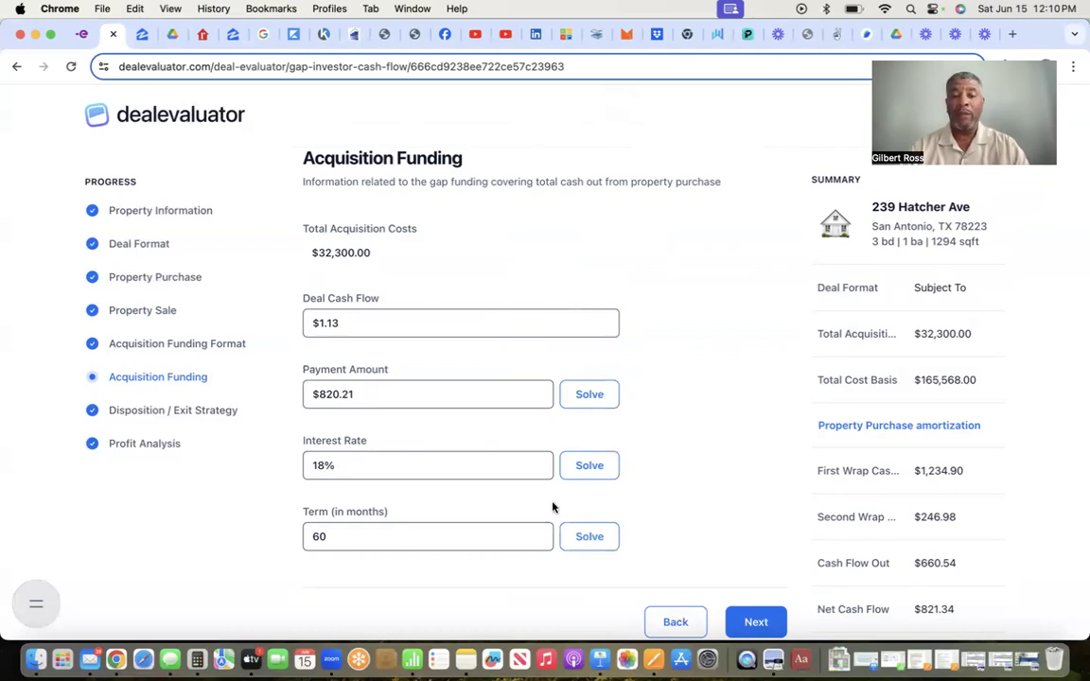
scroll(568, 493, down, 1)
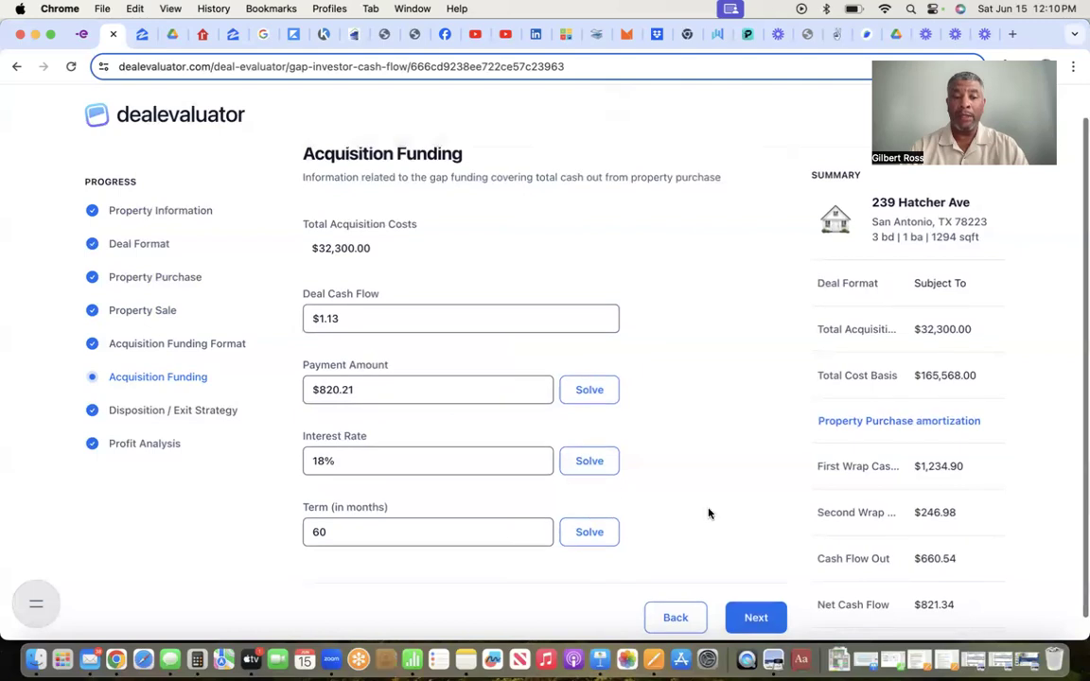
- Open Disposition / Exit Strategy and review the $150,268.00 Subject To price and monthly note cash flows
click(755, 616)
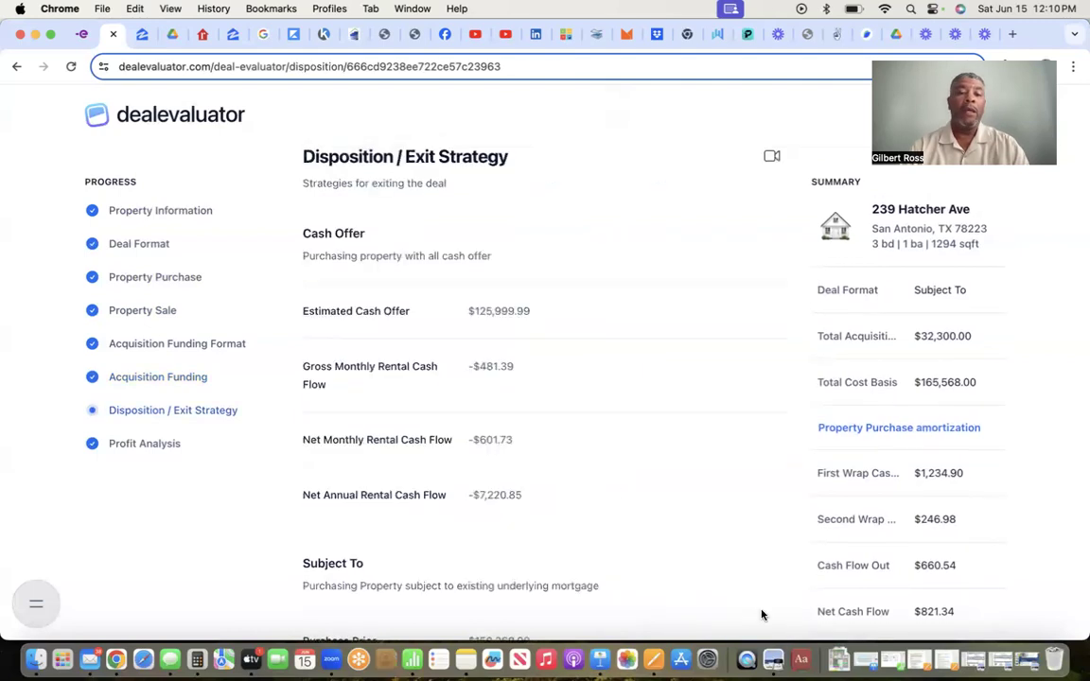
scroll(733, 545, down, 5)
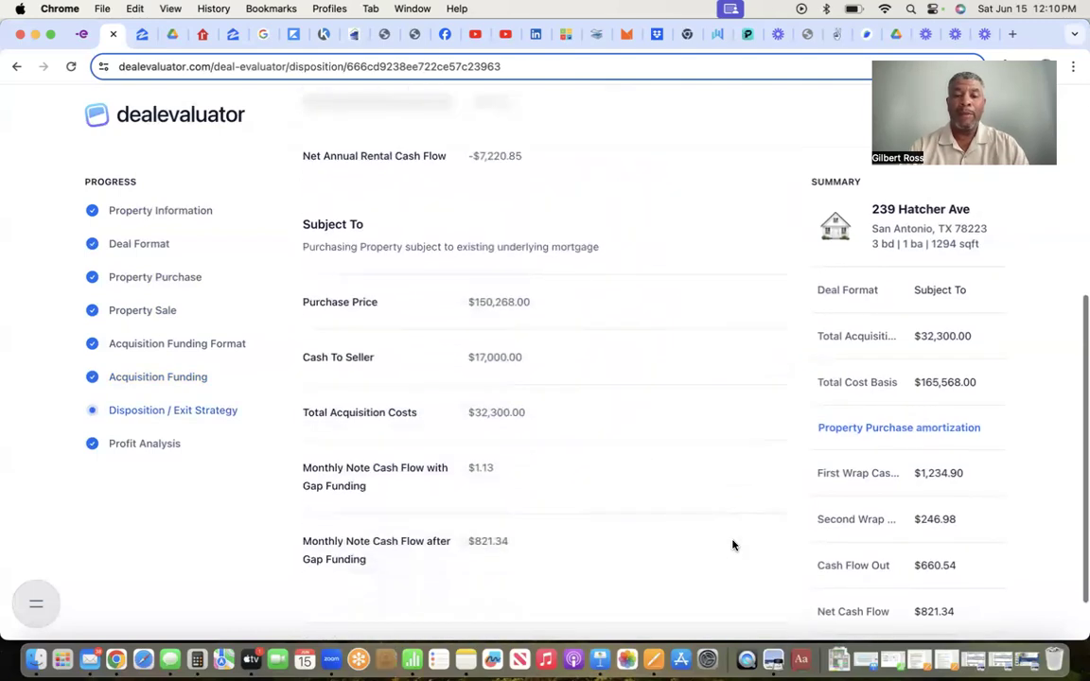
click(176, 381)
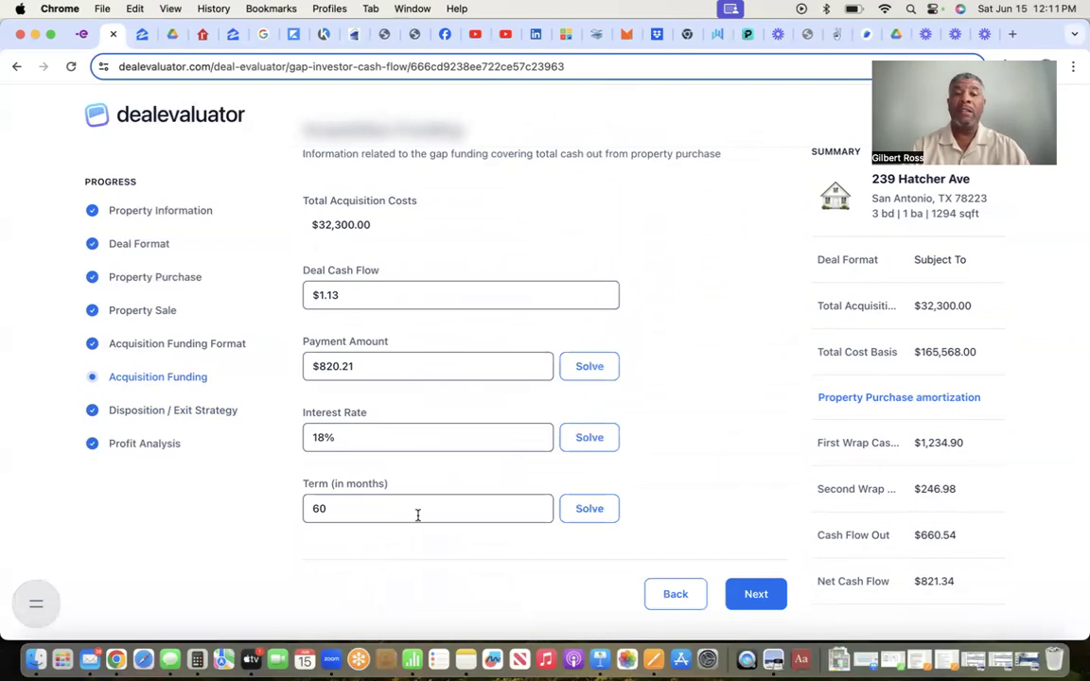
click(763, 593)
scroll(708, 524, down, 5)
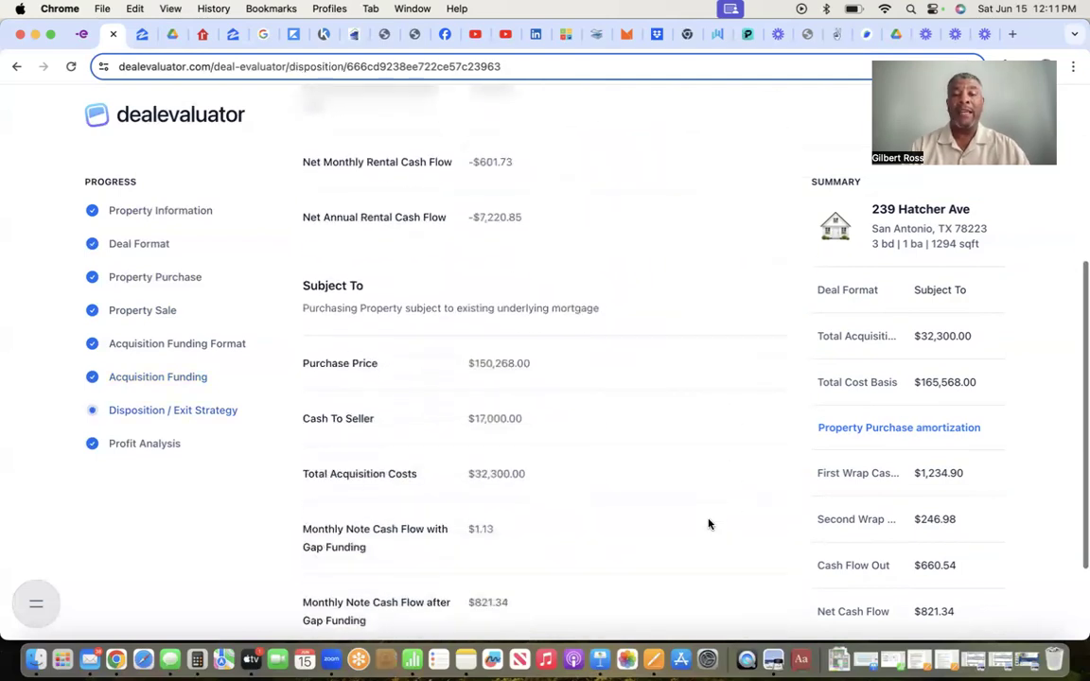
- Open Profit Analysis showing $101,827.01 total profit over 120 months and $848.55 monthly revenue
click(760, 588)
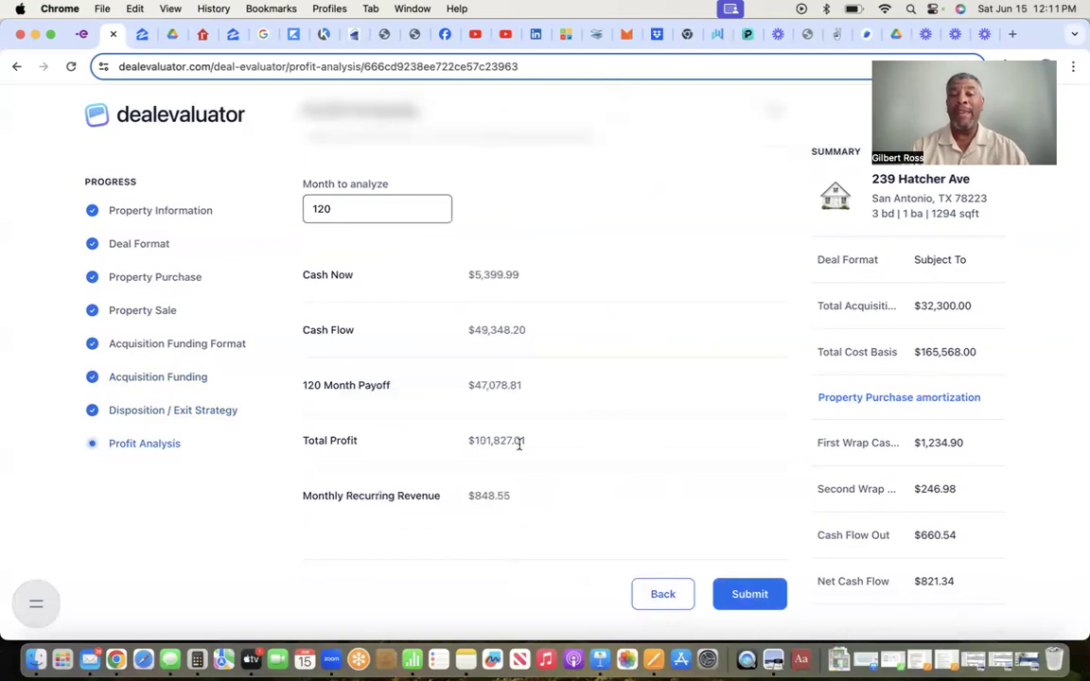